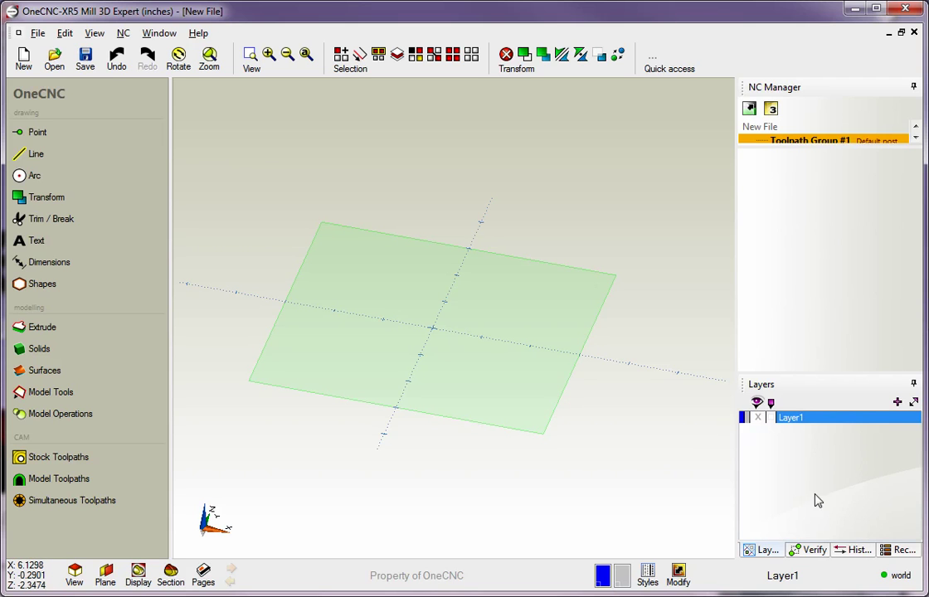
# - Browse the verification, editing history and recent files panels, then return to the Layers list
pyautogui.click(811, 552)
pyautogui.click(858, 551)
pyautogui.click(891, 551)
pyautogui.click(766, 552)
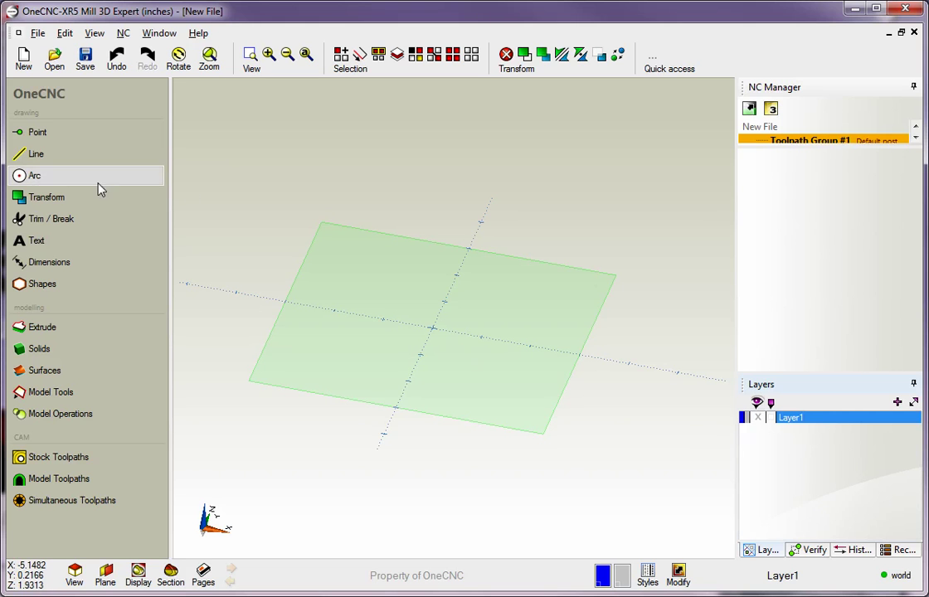
# - Draw three diameter-2 circles centred at X -2, 0 and 2 with the Arc tool
pyautogui.click(37, 177)
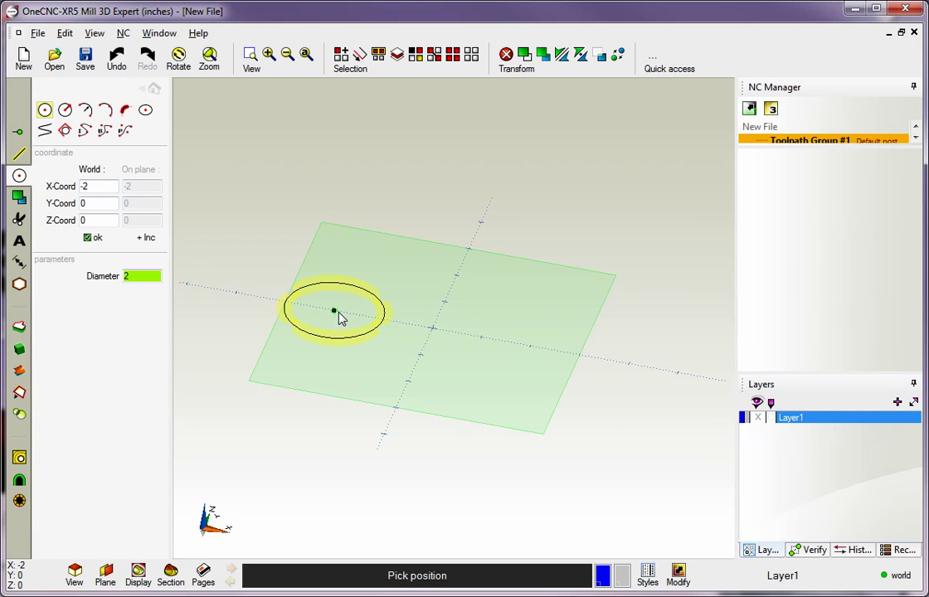
pyautogui.click(334, 311)
pyautogui.click(432, 331)
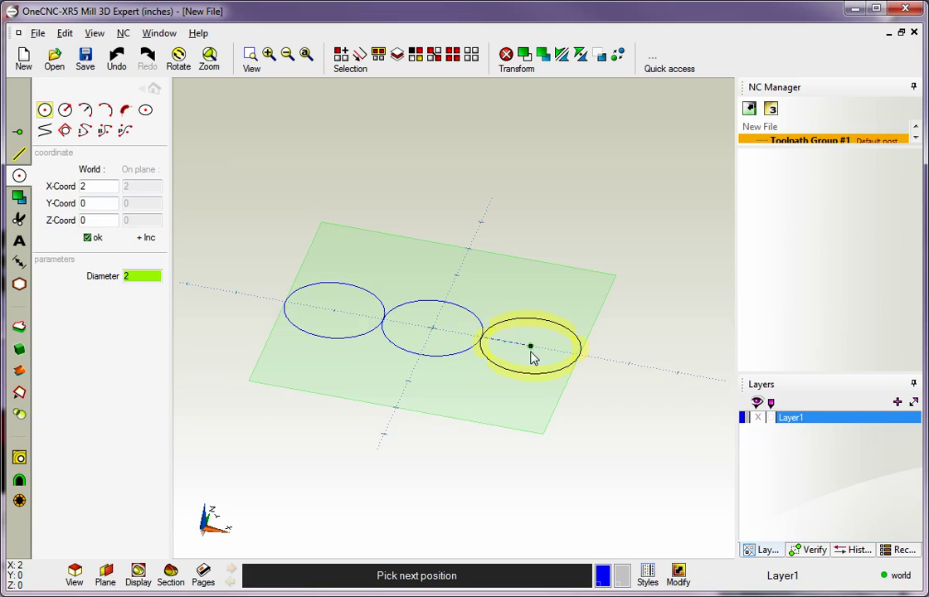
pyautogui.click(531, 347)
pyautogui.press('Escape')
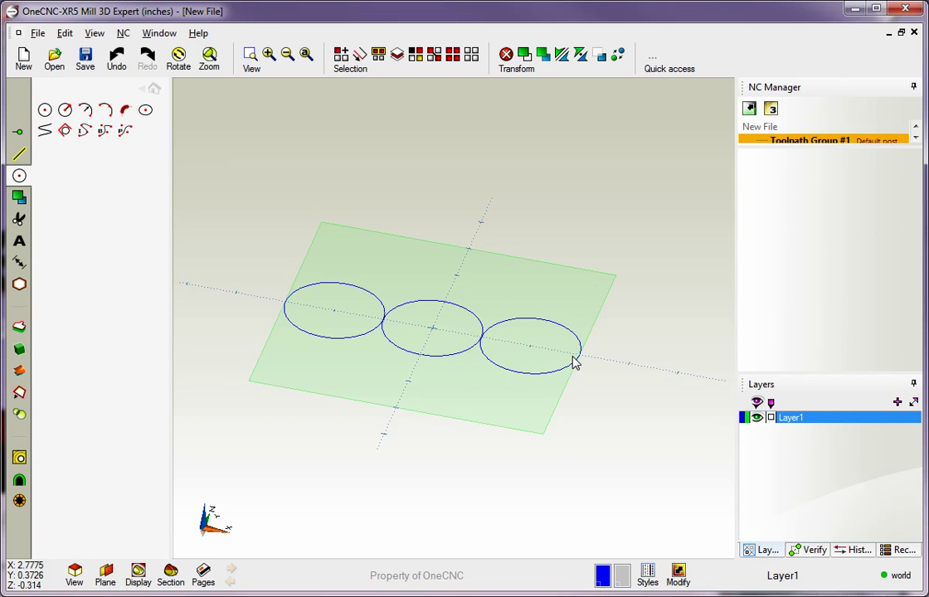
# - Hide and re-show Layer1 to confirm the three circles sit on it
pyautogui.scroll(-1, 689, 168)
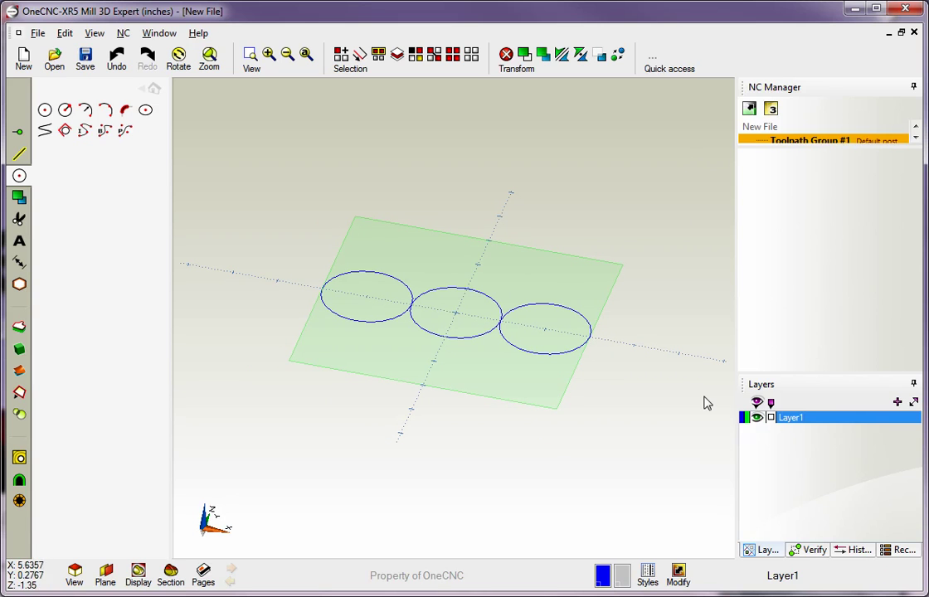
pyautogui.click(757, 418)
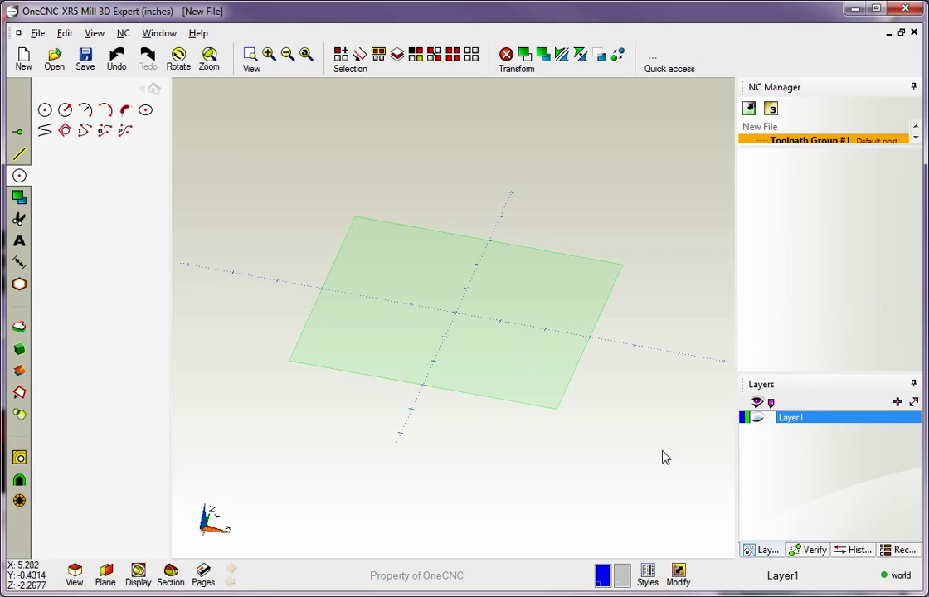
pyautogui.click(757, 418)
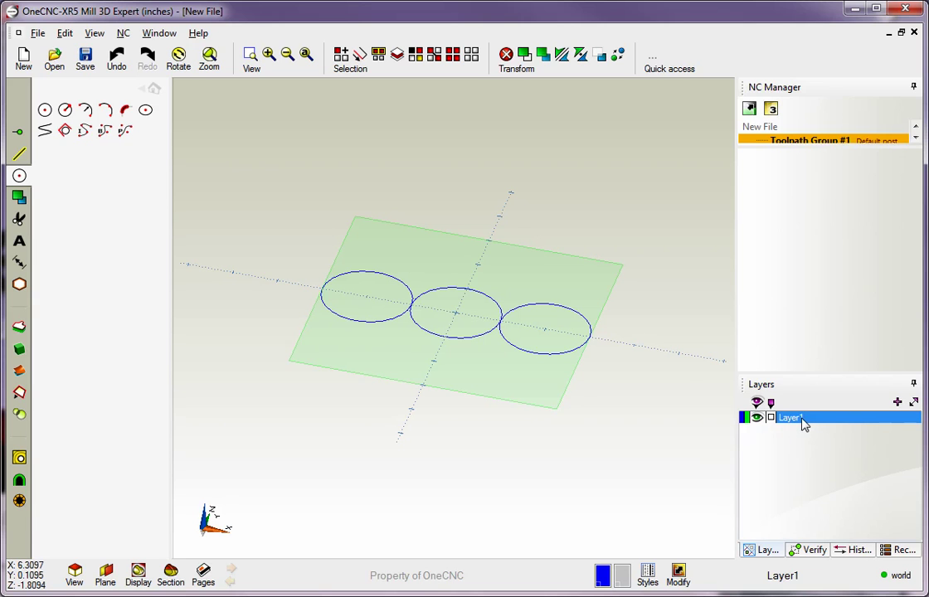
# - Rename Layer1 to 'Circles' through the Enter Name dialog
pyautogui.doubleClick(792, 418)
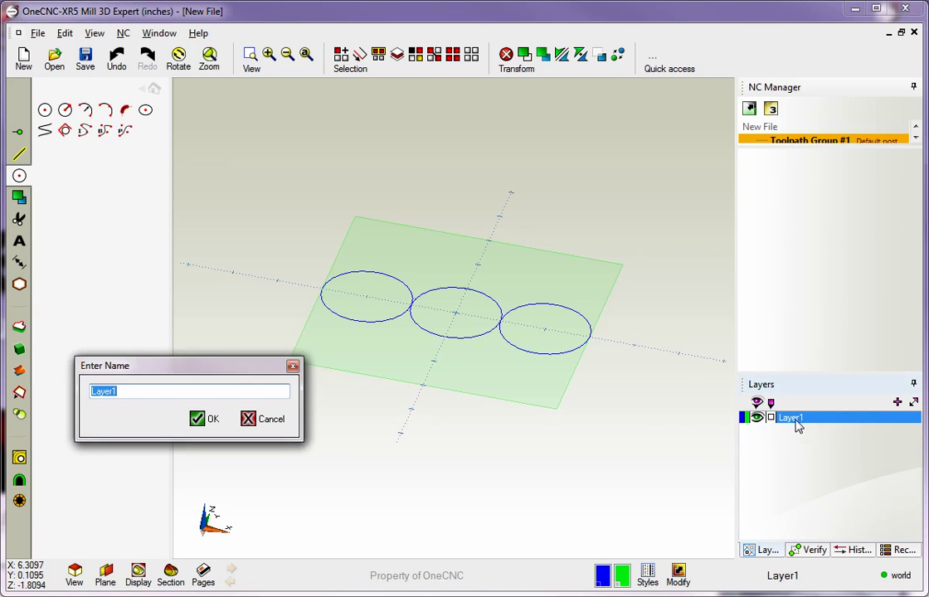
pyautogui.moveTo(245, 365); pyautogui.dragTo(329, 90)
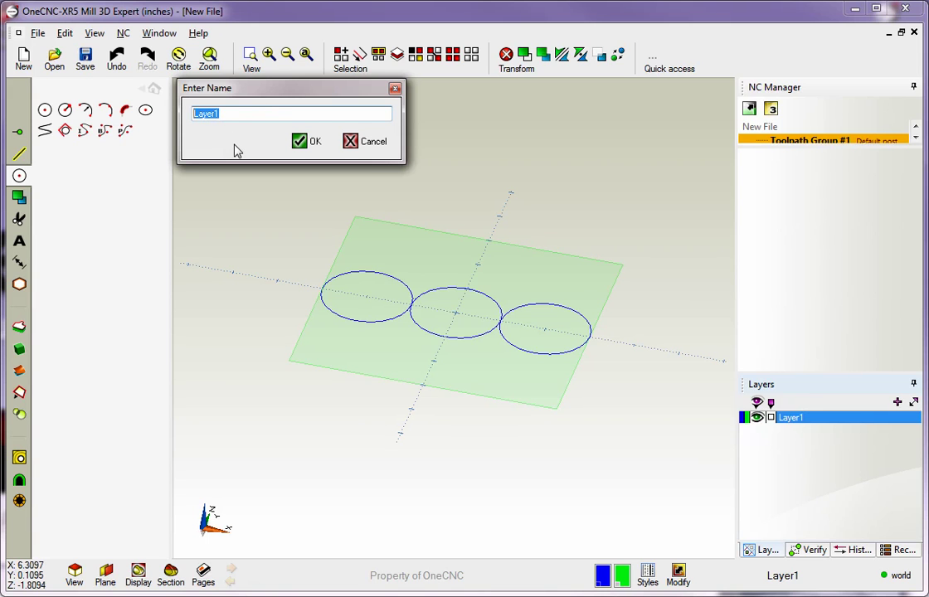
pyautogui.write('Circles')
pyautogui.click(301, 143)
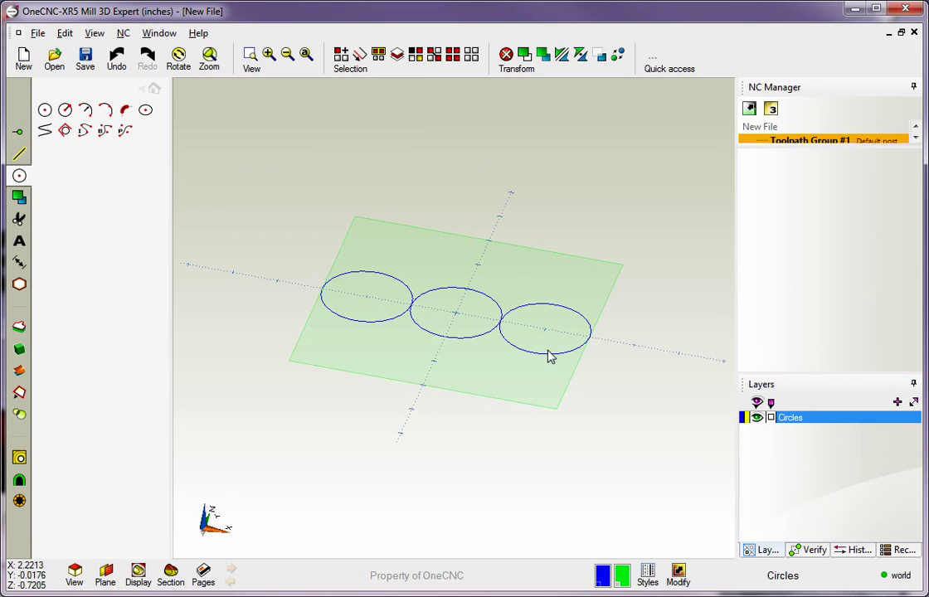
pyautogui.moveTo(527, 318); pyautogui.dragTo(299, 206, button='middle')
pyautogui.click(154, 88)
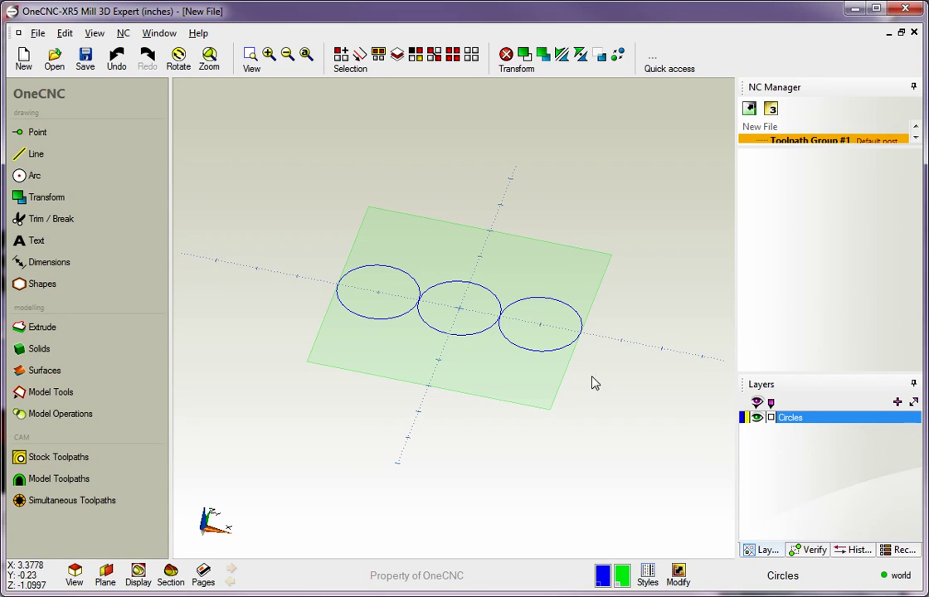
# - Add a new empty layer, Layer1, below Circles in the Layers panel
pyautogui.rightClick(829, 458)
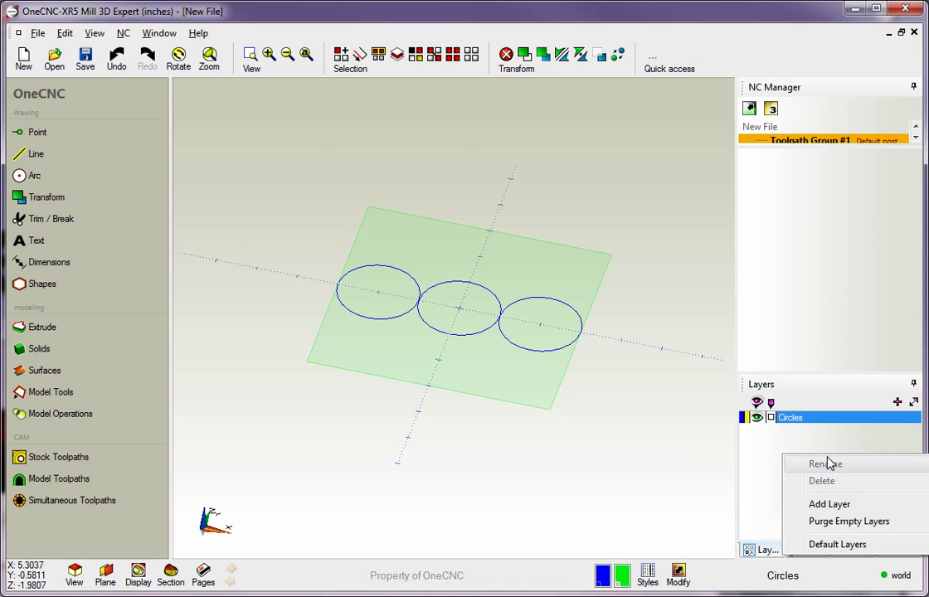
pyautogui.click(827, 504)
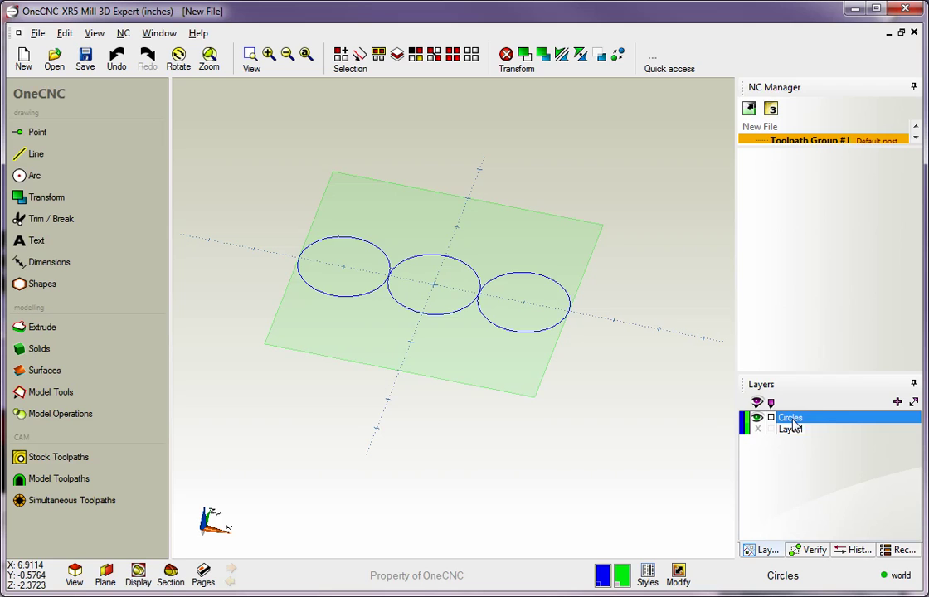
pyautogui.press('Return')
pyautogui.click(36, 155)
pyautogui.click(354, 176)
pyautogui.click(511, 206)
pyautogui.click(546, 183)
pyautogui.rightClick(599, 200)
pyautogui.click(592, 192)
pyautogui.click(636, 262)
pyautogui.rightClick(640, 282)
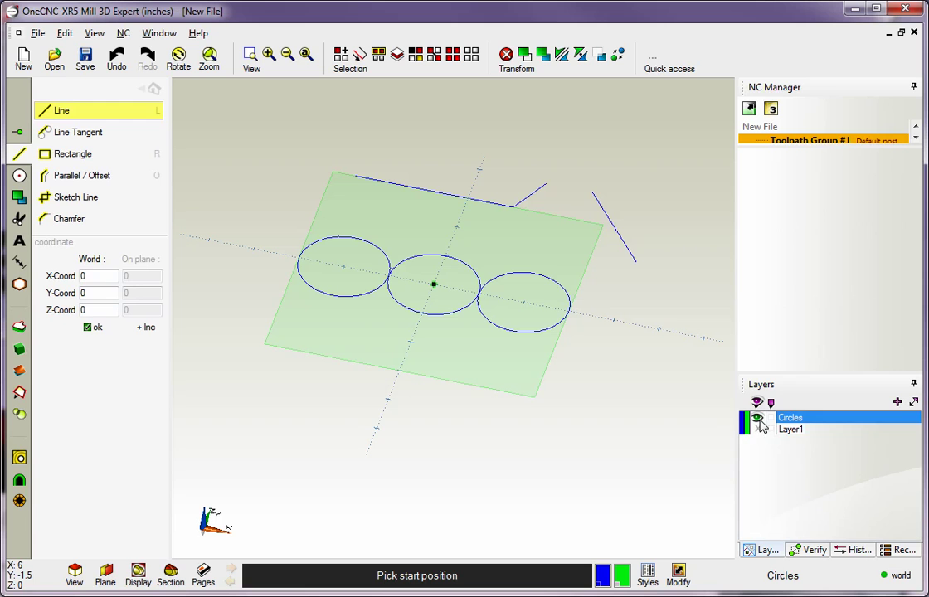
pyautogui.rightClick(757, 423)
pyautogui.press('Escape')
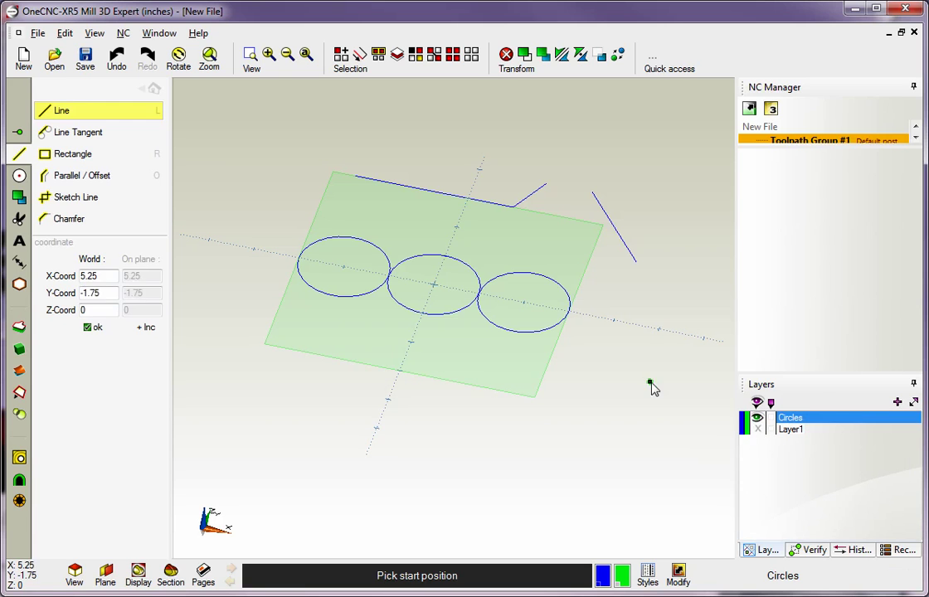
pyautogui.press('Escape')
pyautogui.click(756, 419)
pyautogui.click(757, 423)
pyautogui.click(757, 423)
pyautogui.click(757, 423)
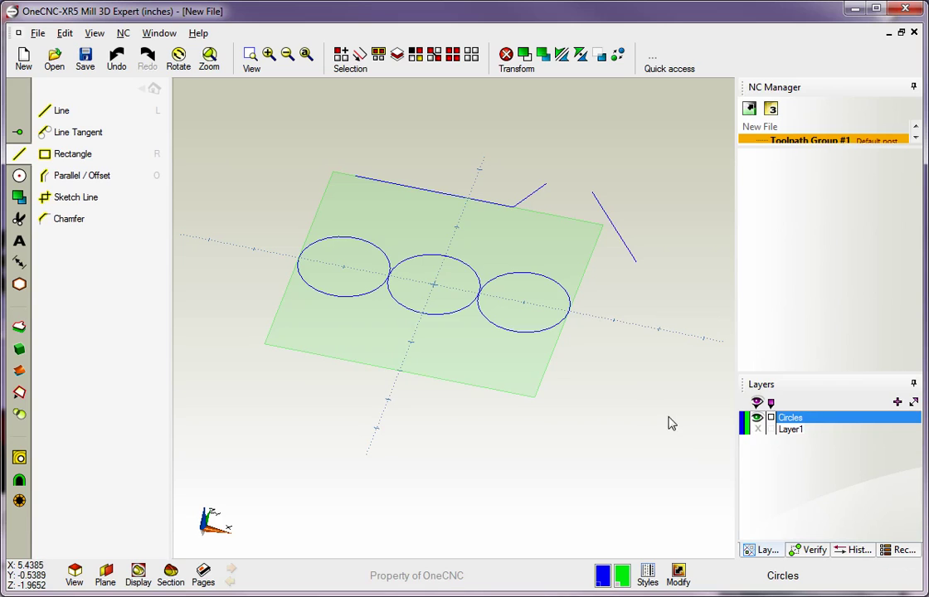
pyautogui.hotkey('ctrl', 'z')
pyautogui.hotkey('ctrl', 'z')
pyautogui.hotkey('ctrl', 'z')
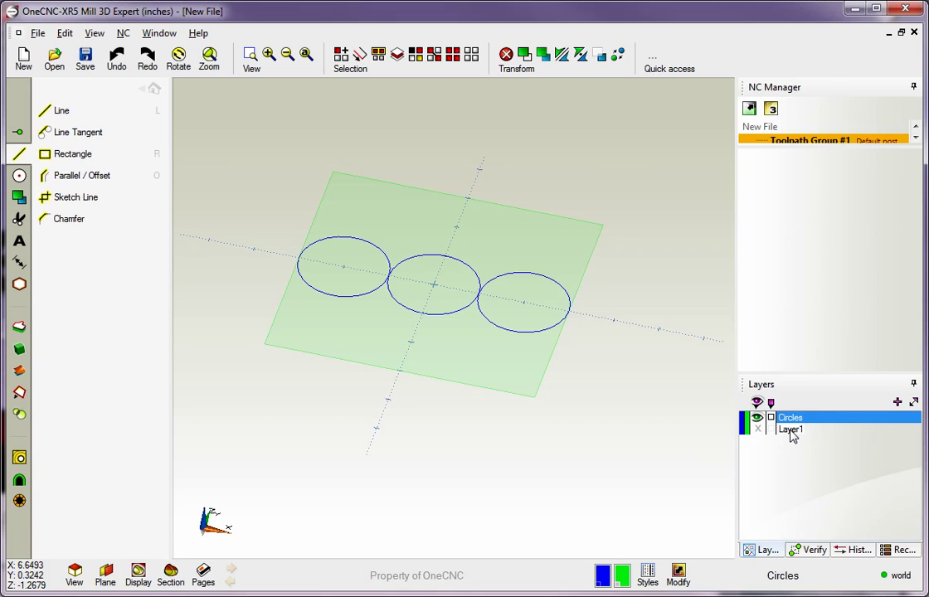
# - Make Layer1 current and draw a two-segment line chain plus a short slanted line
pyautogui.click(791, 430)
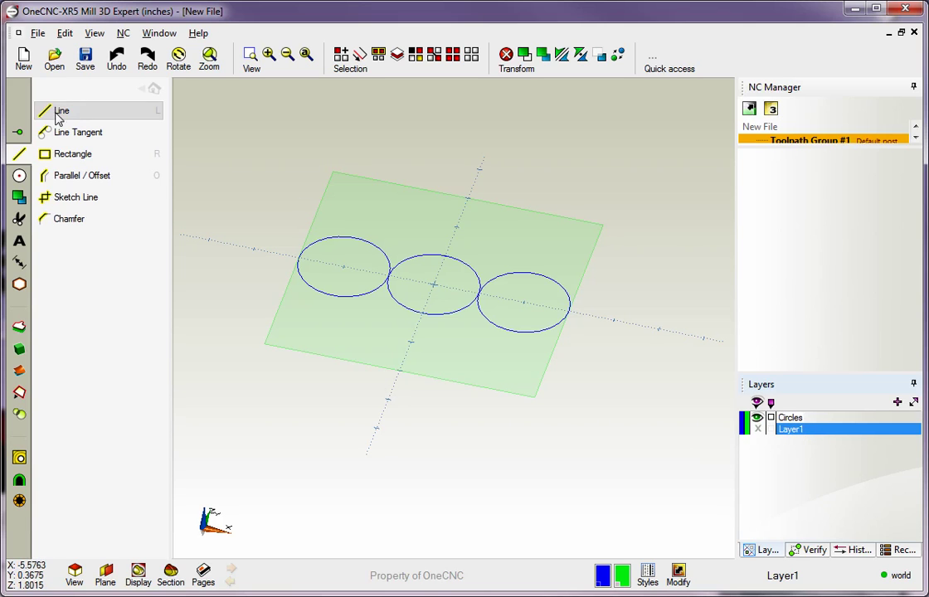
pyautogui.click(58, 112)
pyautogui.click(303, 156)
pyautogui.click(470, 192)
pyautogui.doubleClick(523, 178)
pyautogui.click(614, 196)
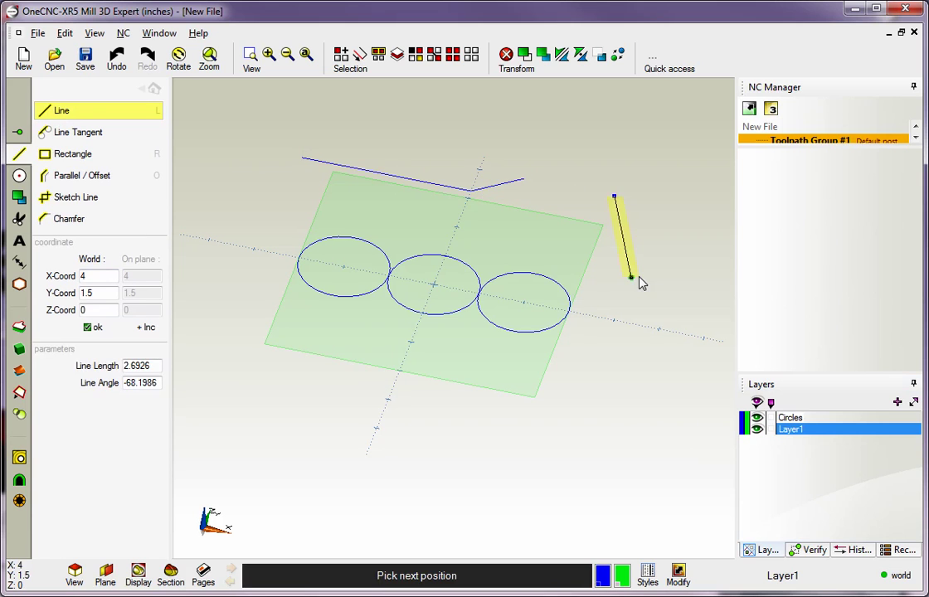
pyautogui.doubleClick(631, 276)
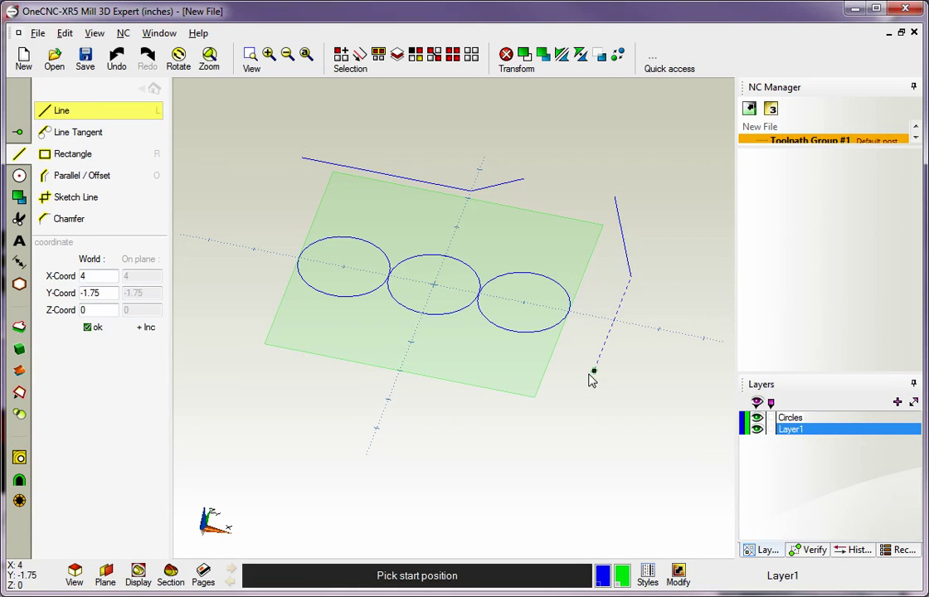
pyautogui.press('Escape')
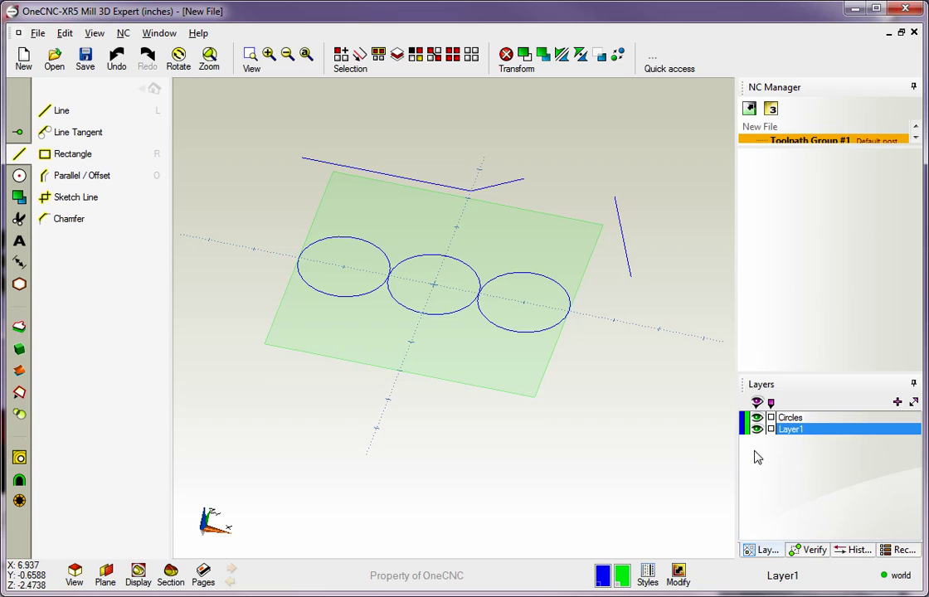
# - Toggle Circles and Layer1 visibility to check each layer's geometry, leaving both visible
pyautogui.click(758, 429)
pyautogui.click(760, 418)
pyautogui.click(761, 419)
pyautogui.click(758, 418)
pyautogui.click(757, 429)
pyautogui.click(758, 418)
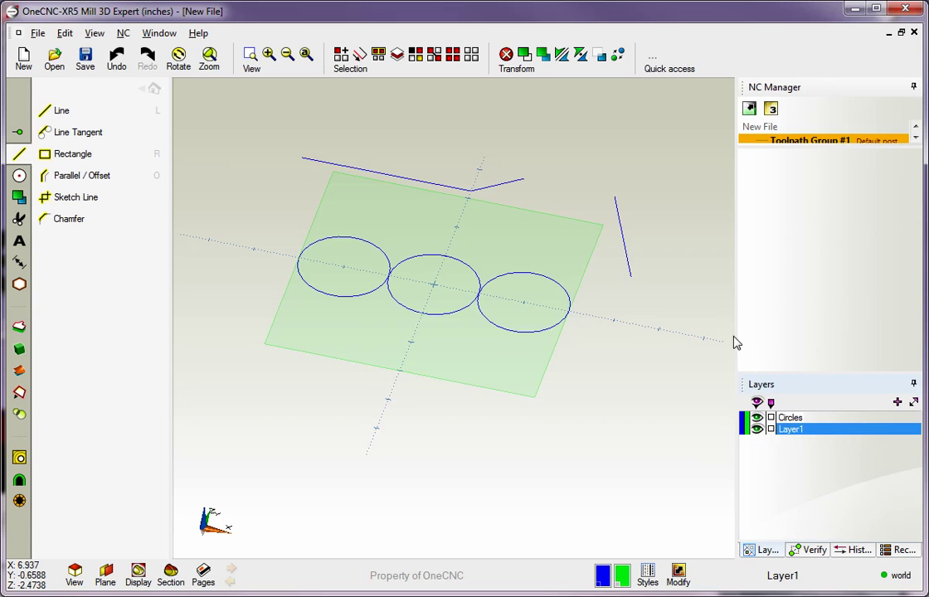
# - Rename Layer1 to 'Lines' in the Enter Name dialog
pyautogui.doubleClick(792, 431)
pyautogui.write('Line')
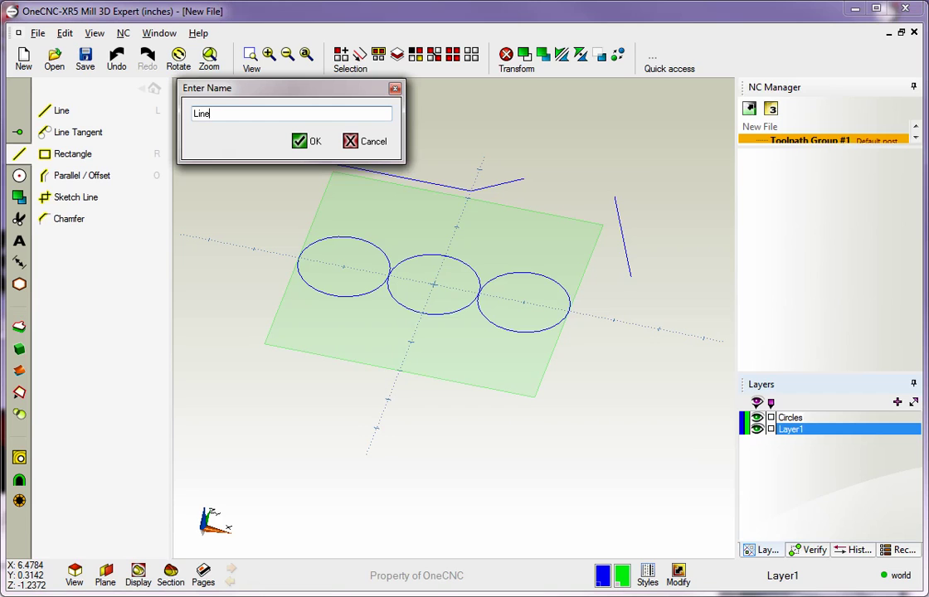
pyautogui.write('s')
pyautogui.press('Return')
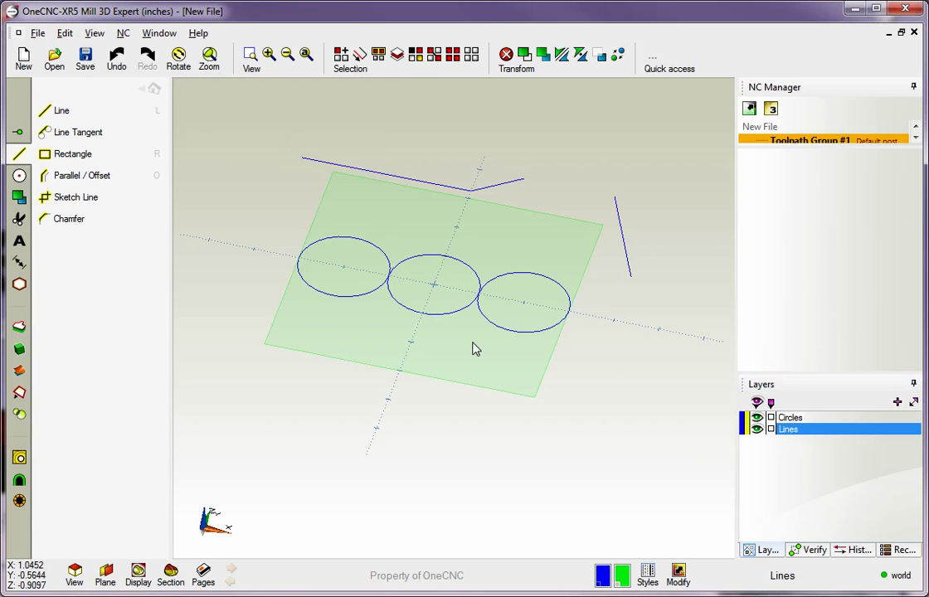
# - Place four points scattered below the green plane with the Point tool
pyautogui.click(19, 134)
pyautogui.click(321, 386)
pyautogui.click(393, 447)
pyautogui.click(495, 435)
pyautogui.click(523, 488)
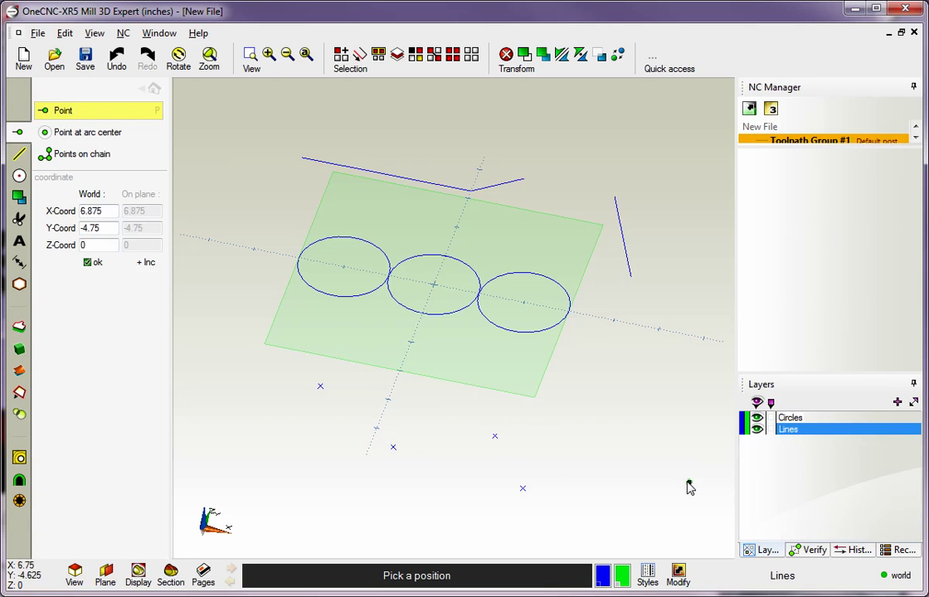
pyautogui.rightClick(641, 449)
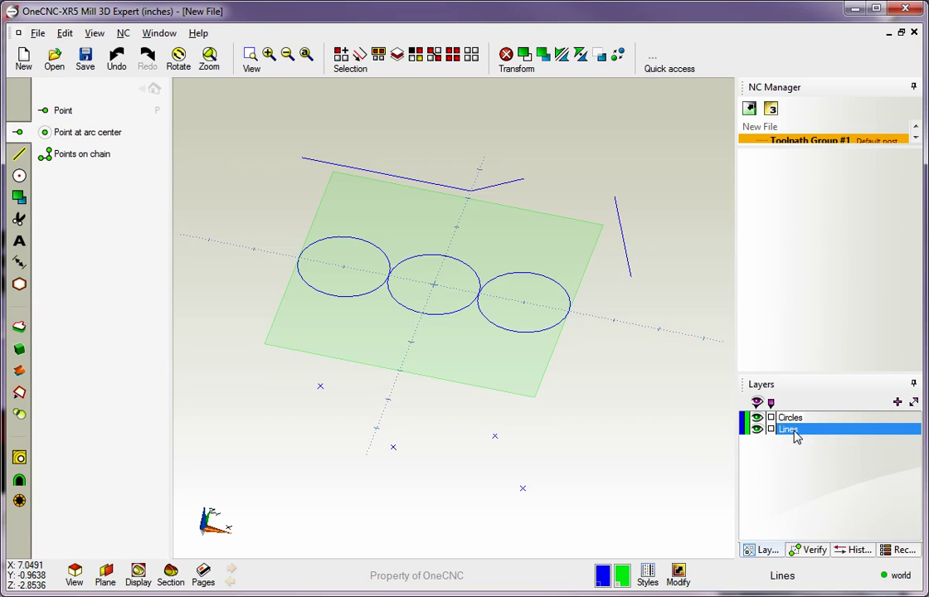
# - Toggle the Lines layer visibility to confirm the points are on it, leaving it visible
pyautogui.click(757, 430)
pyautogui.click(758, 429)
pyautogui.click(757, 429)
pyautogui.click(758, 429)
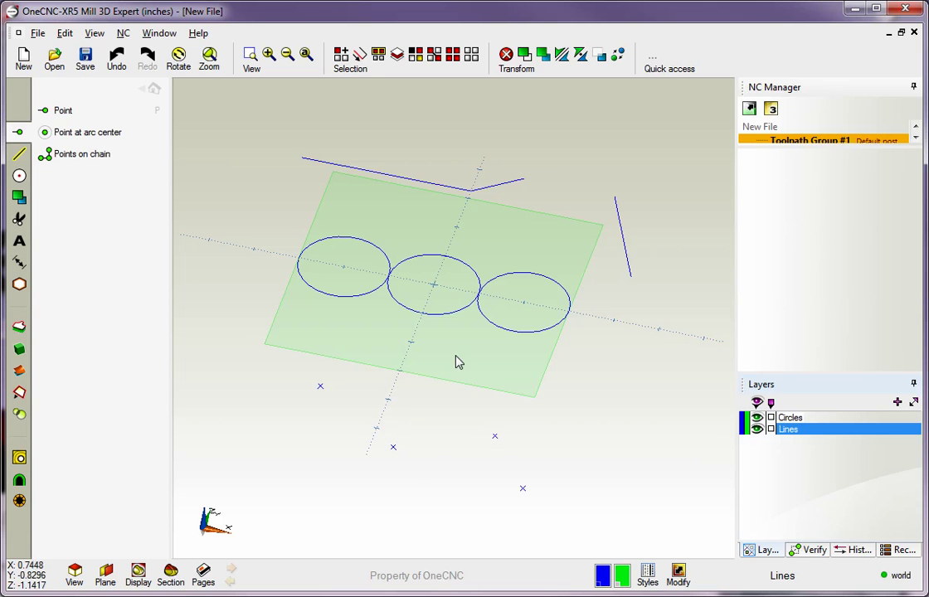
# - Rotate to a top view and window-select the four points
pyautogui.moveTo(456, 362); pyautogui.dragTo(445, 192, button='middle')
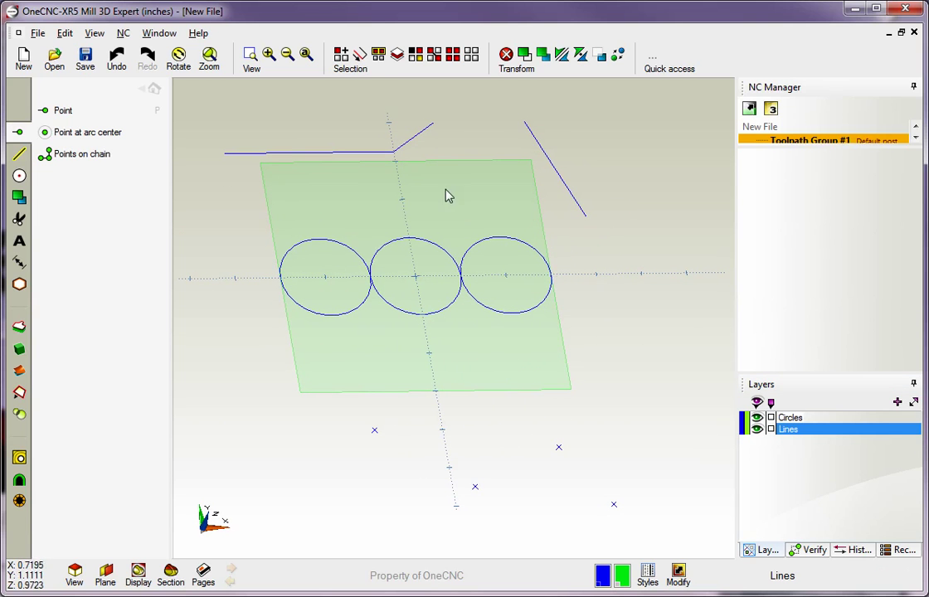
pyautogui.click(378, 55)
pyautogui.click(305, 379)
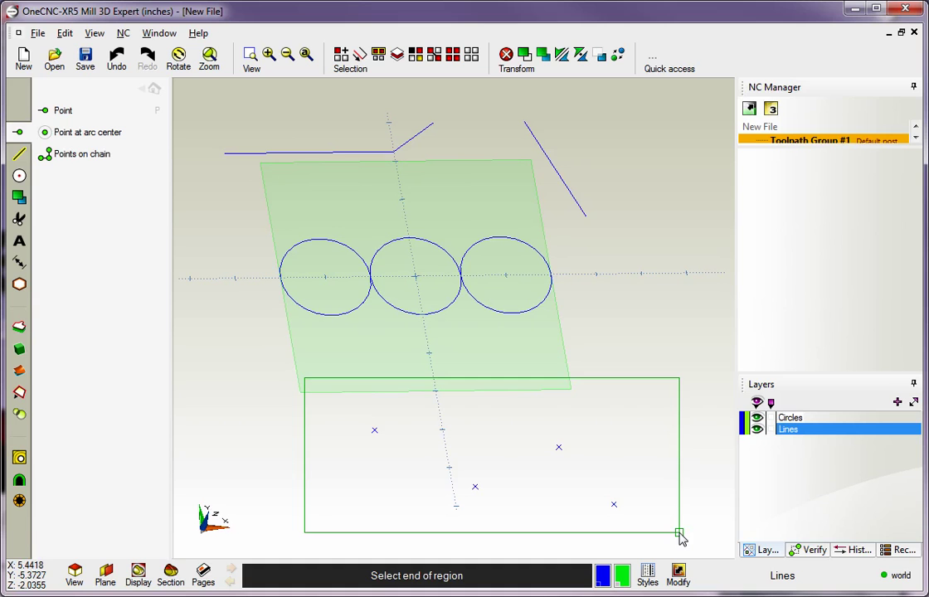
pyautogui.click(677, 532)
pyautogui.rightClick(615, 410)
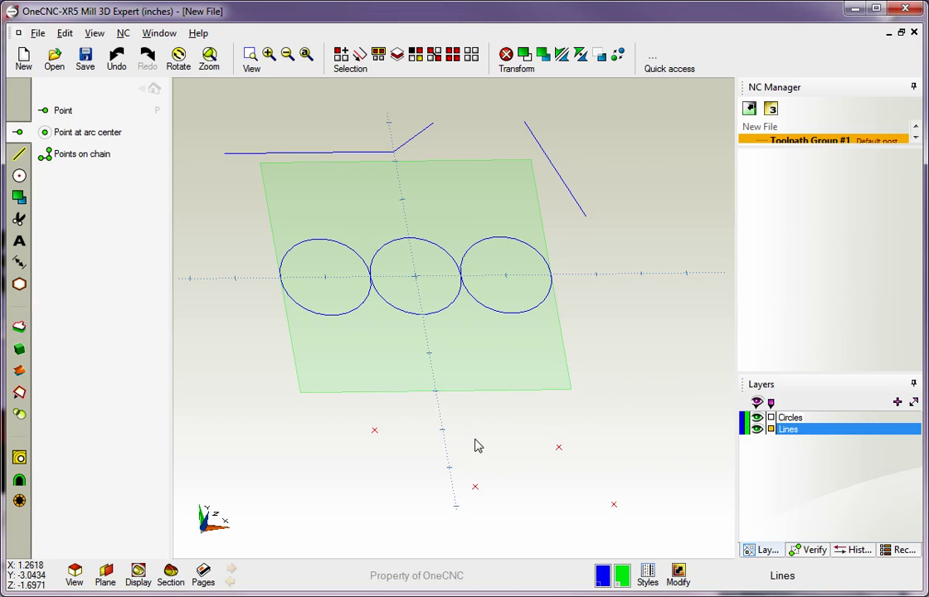
# - Move the selected points onto a new layer named 'Points'
pyautogui.click(679, 572)
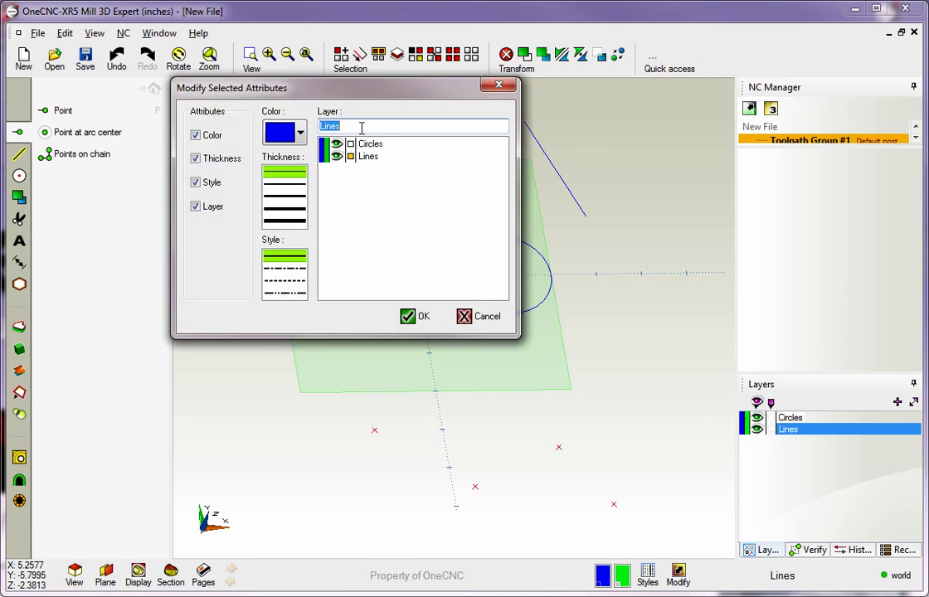
pyautogui.write('Point')
pyautogui.click(414, 317)
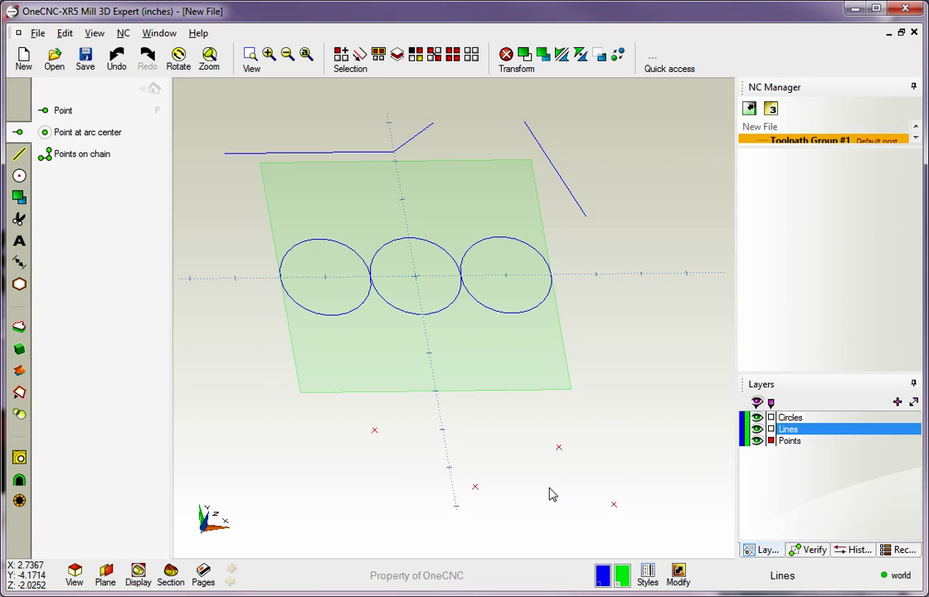
# - Toggle the Points layer visibility to verify, leave it shown, and return to the main menu
pyautogui.click(756, 440)
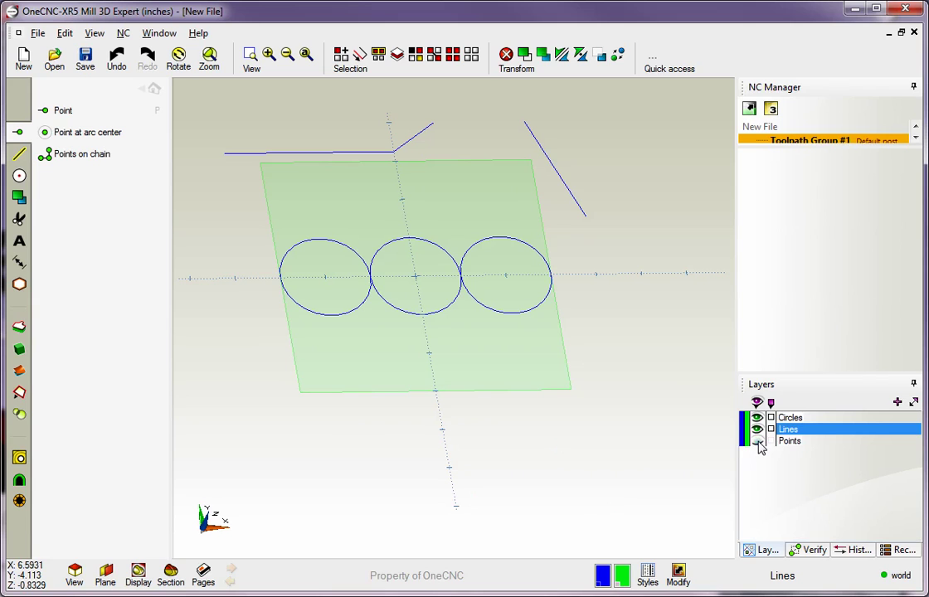
pyautogui.click(756, 441)
pyautogui.click(756, 441)
pyautogui.click(756, 440)
pyautogui.click(757, 441)
pyautogui.click(757, 440)
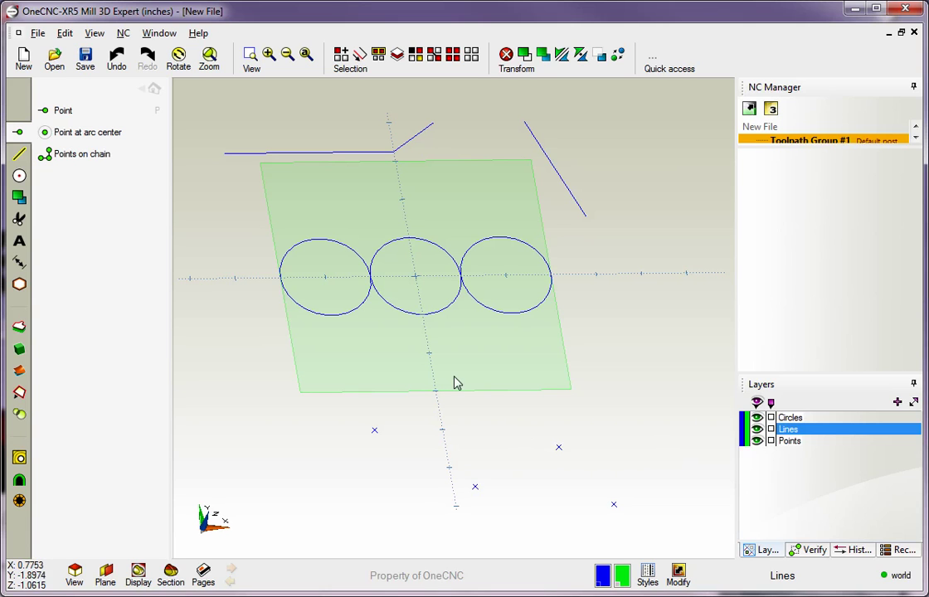
pyautogui.click(154, 88)
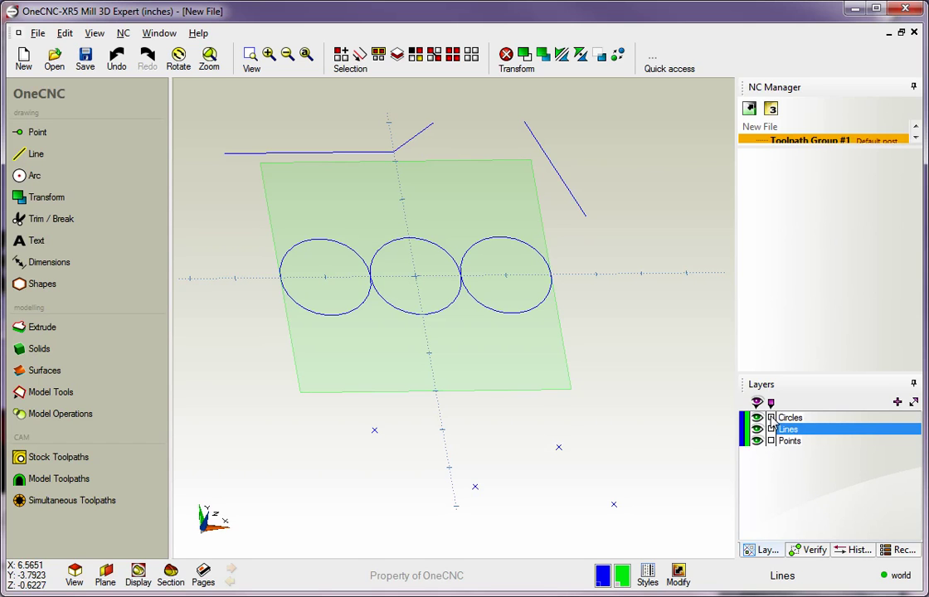
# - Tick the selection boxes of the Circles, Lines and Points layers to highlight all geometry
pyautogui.click(771, 418)
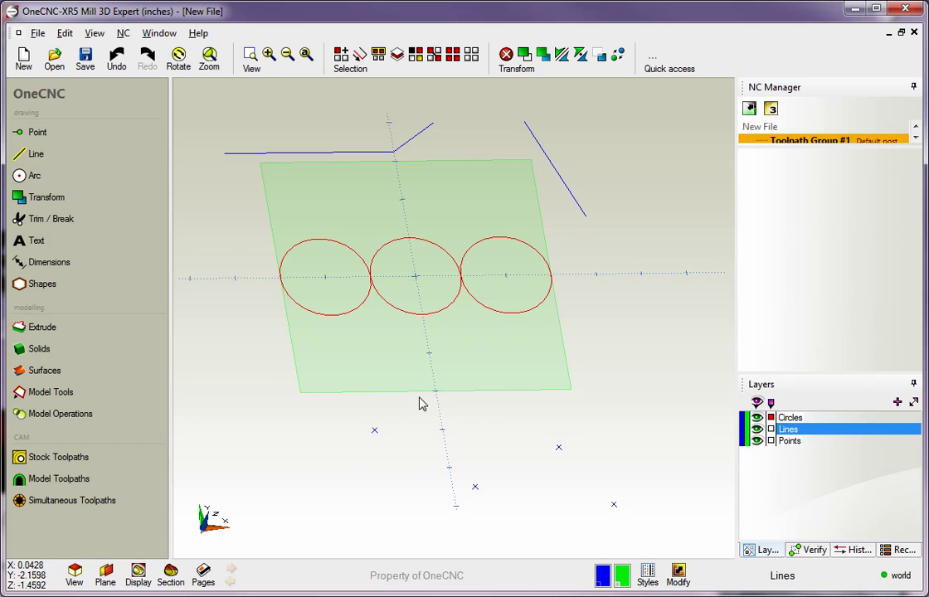
pyautogui.click(771, 429)
pyautogui.click(771, 441)
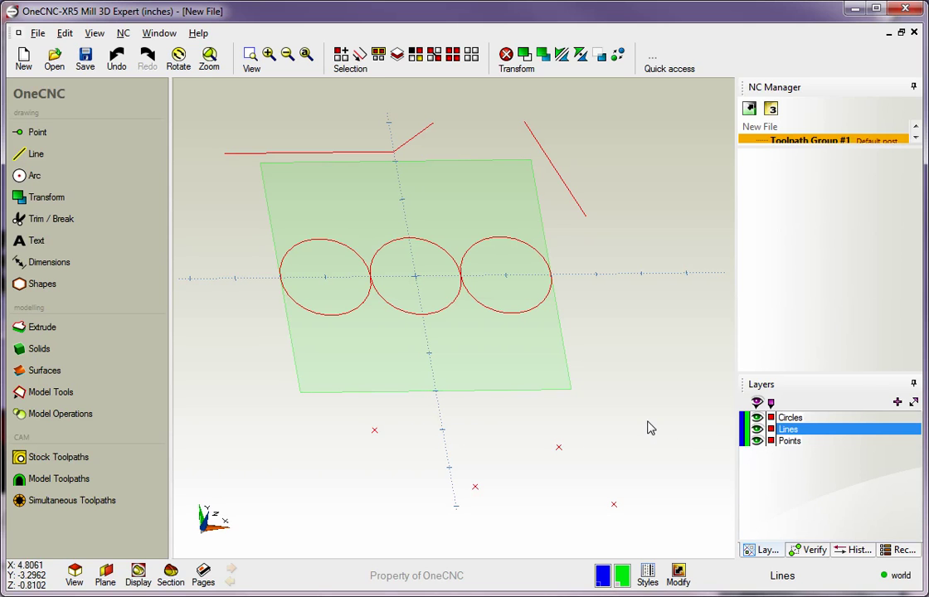